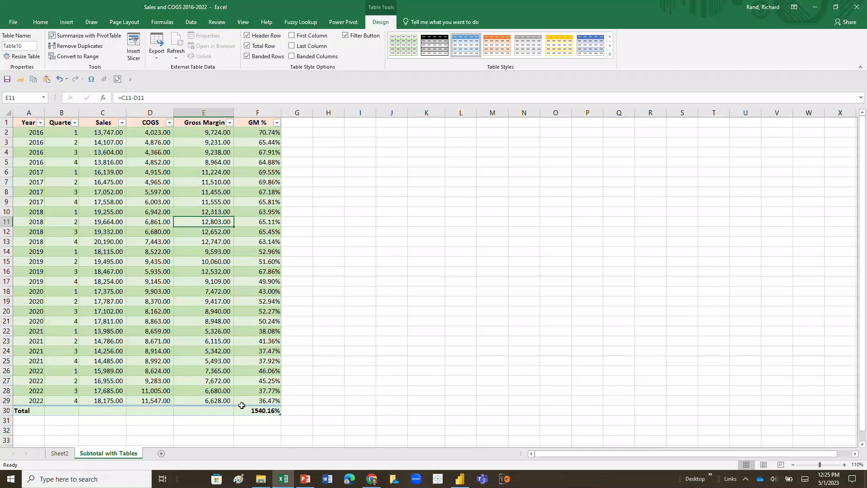
Step: Add a Sum for the Sales column in the table's Total row
left_click(214, 411)
left_click(164, 411)
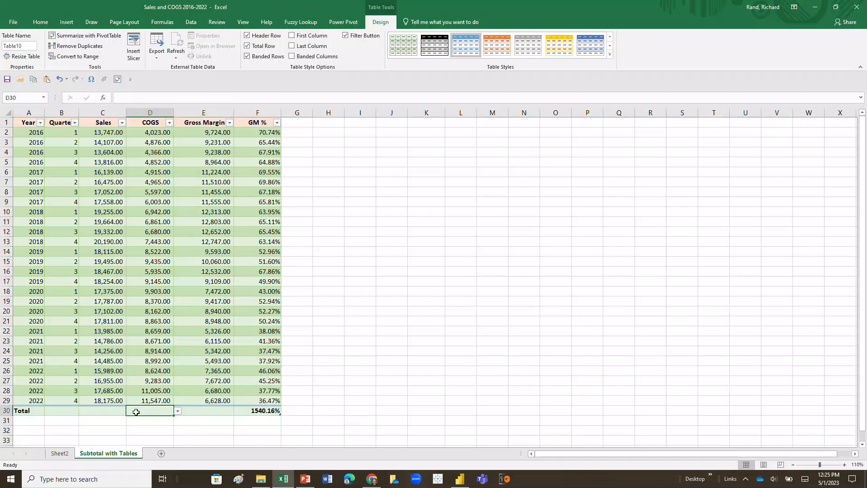
left_click(104, 410)
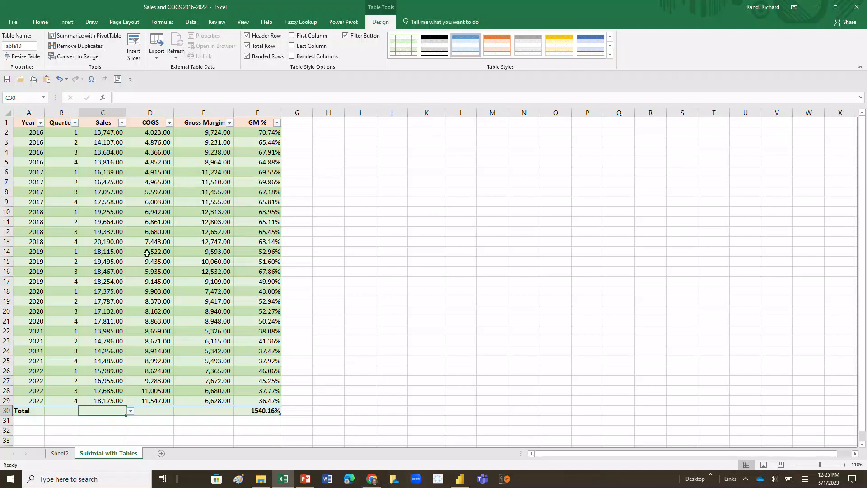
left_click(250, 409)
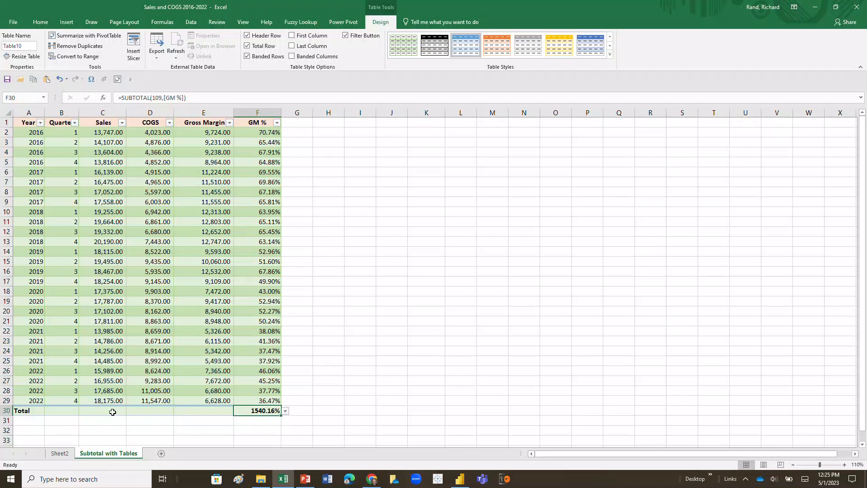
left_click(95, 409)
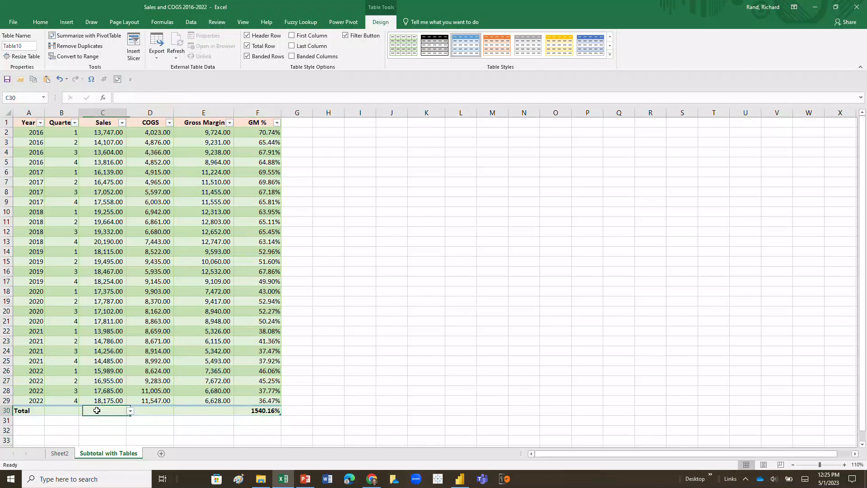
left_click(130, 411)
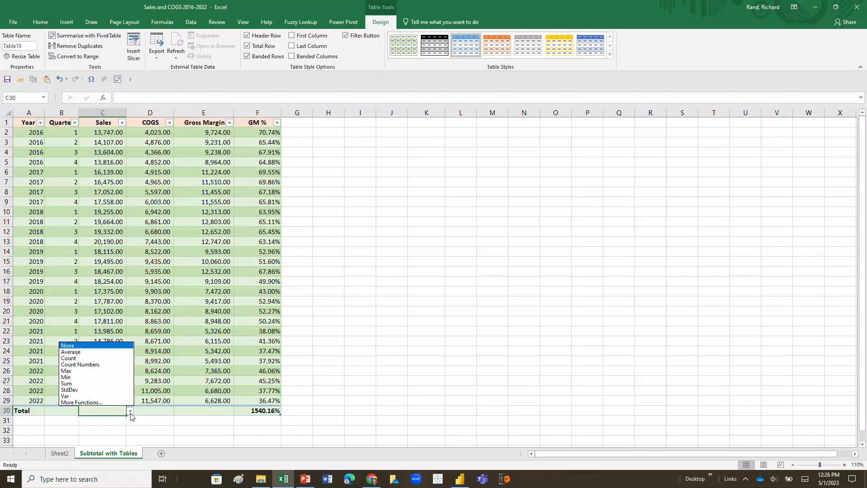
left_click(68, 383)
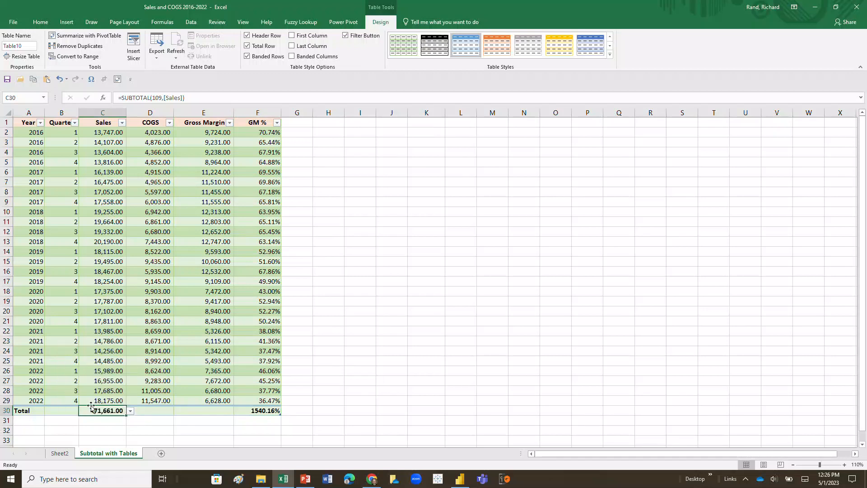
Step: Add a Sum for the COGS column in the table's Total row
left_click(153, 410)
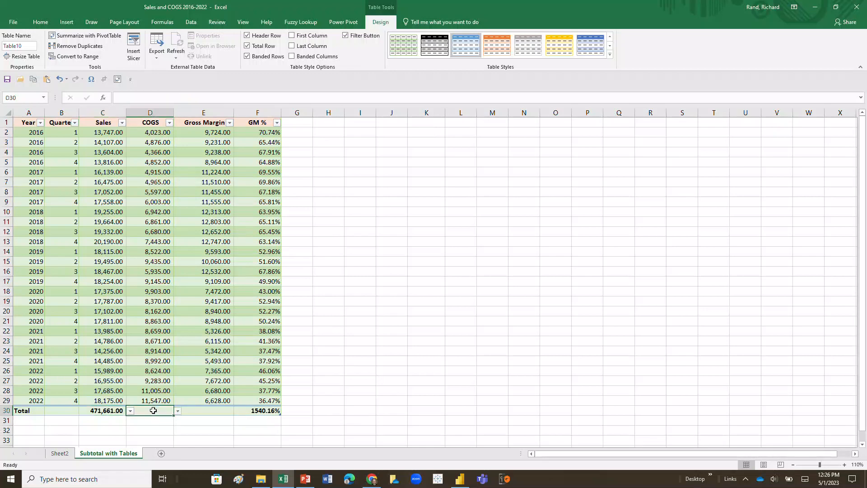
key("alt+Down")
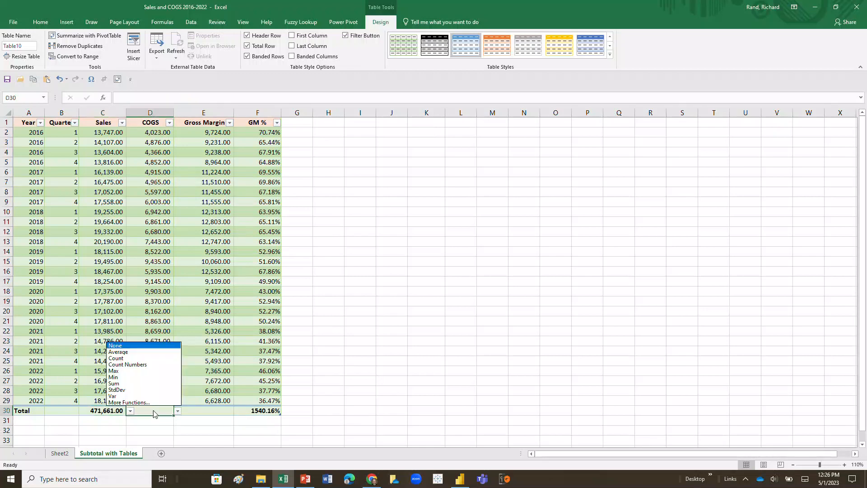
left_click(126, 384)
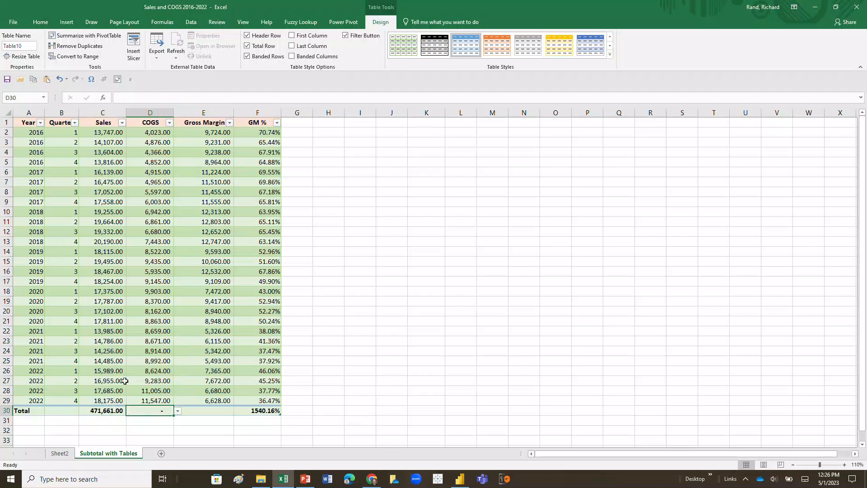
Step: Try AutoSum for the Gross Margin total, undo it, and choose Sum from the Total row's function choices instead
left_click(199, 410)
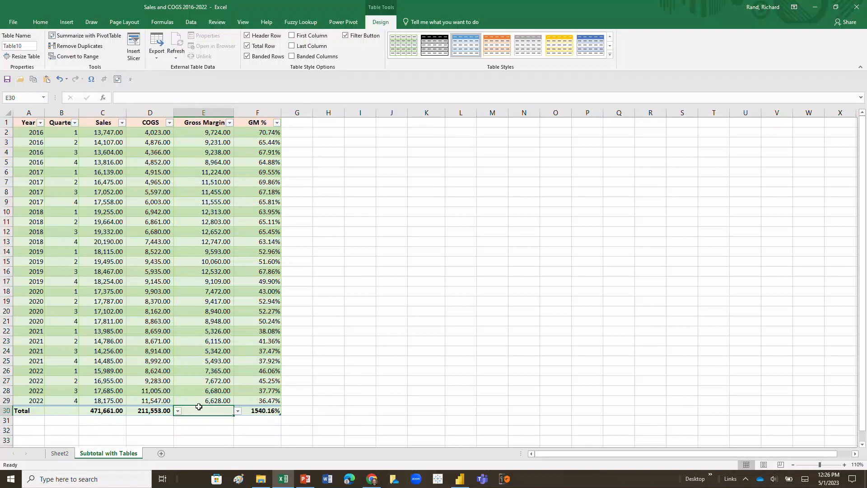
key("alt+equal")
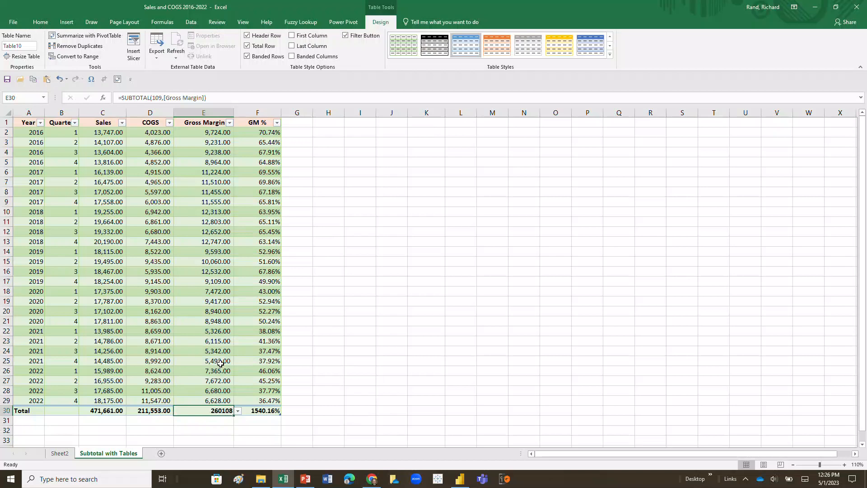
left_click(59, 80)
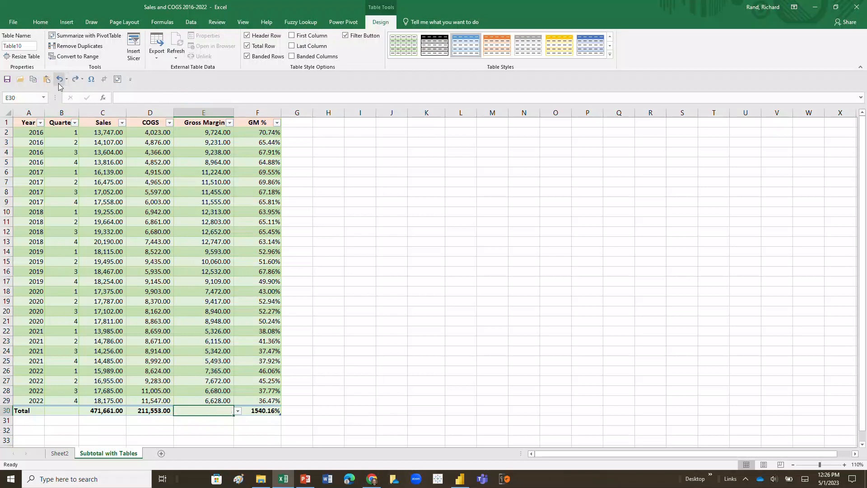
left_click(238, 412)
left_click(191, 382)
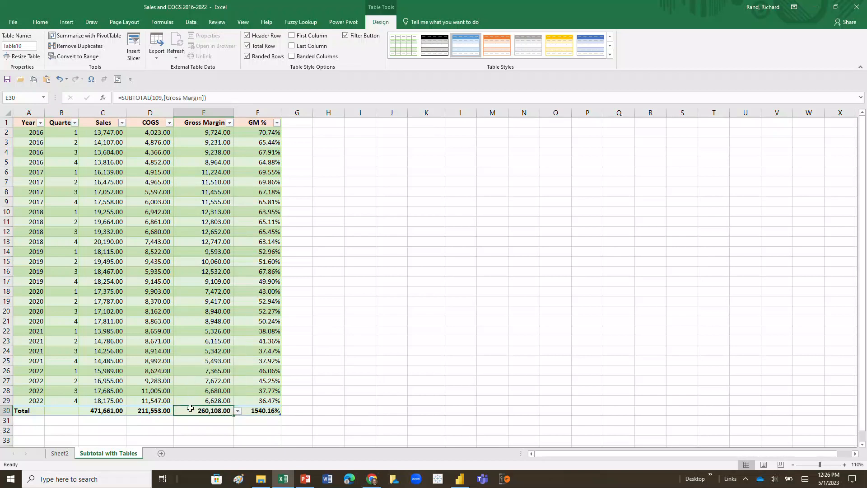
Step: Examine the function numbers available for the SUBTOTAL formula in the GM % total, leaving the formula as it is
left_click(250, 410)
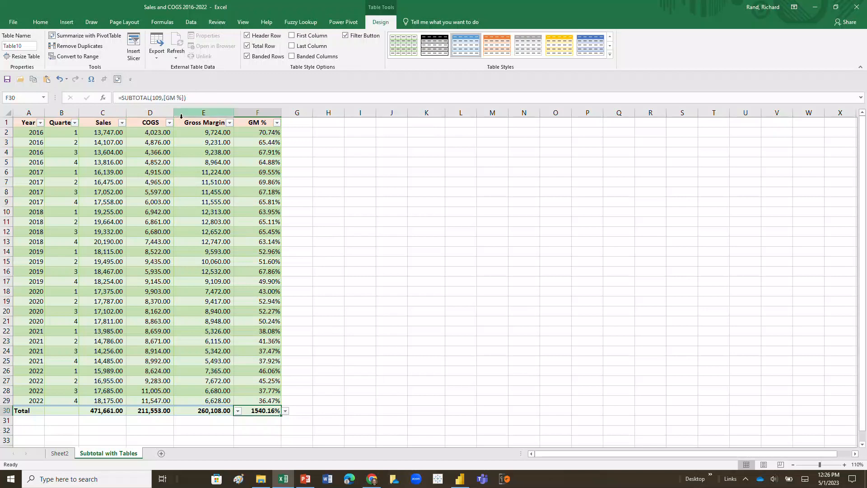
left_click(153, 98)
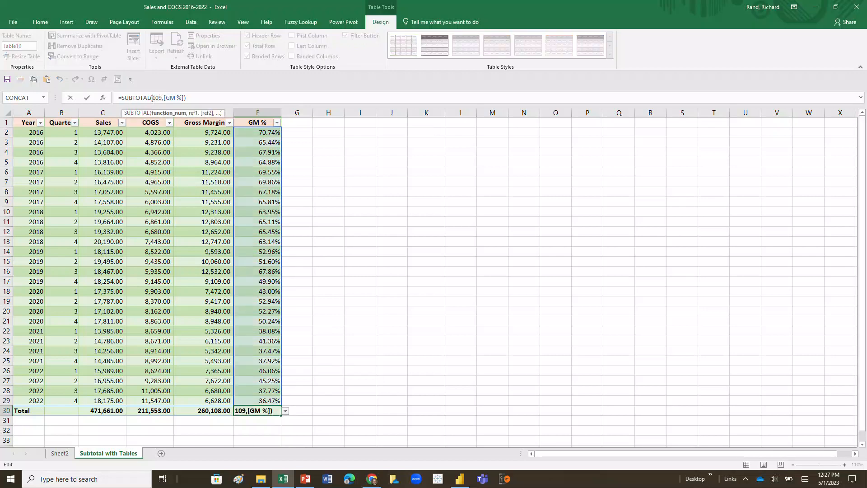
left_click(152, 98)
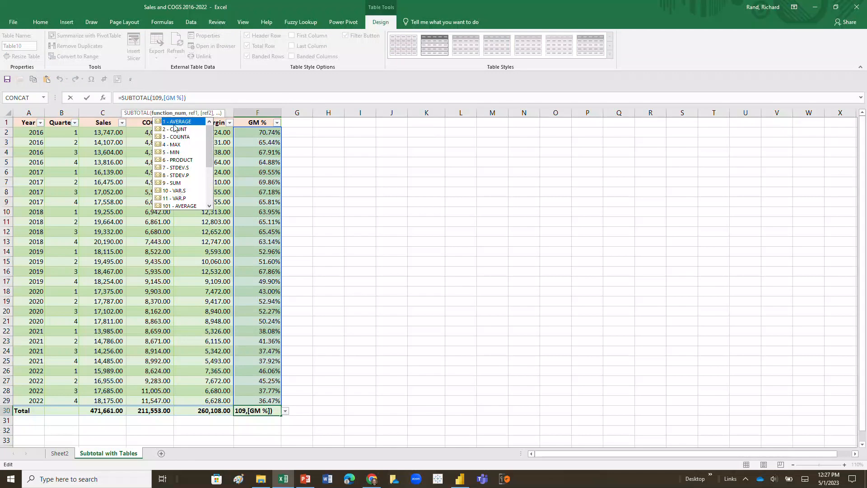
left_click_drag(209, 165, 197, 132)
left_click(195, 121)
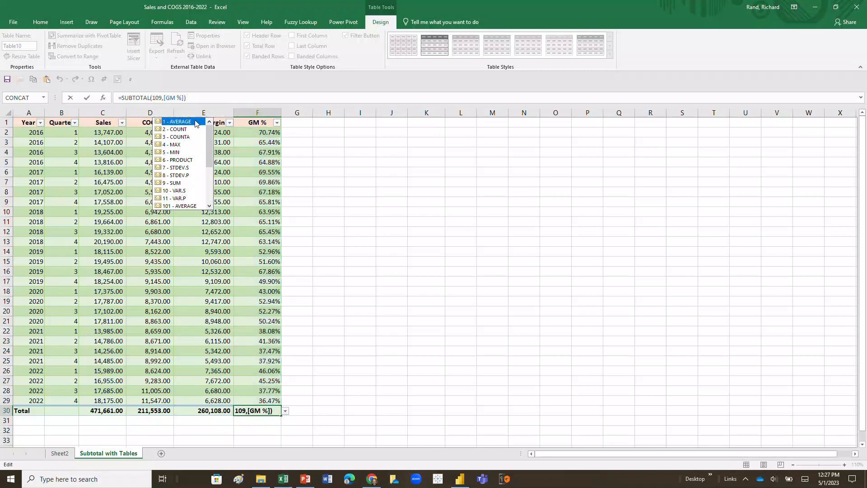
key("Return")
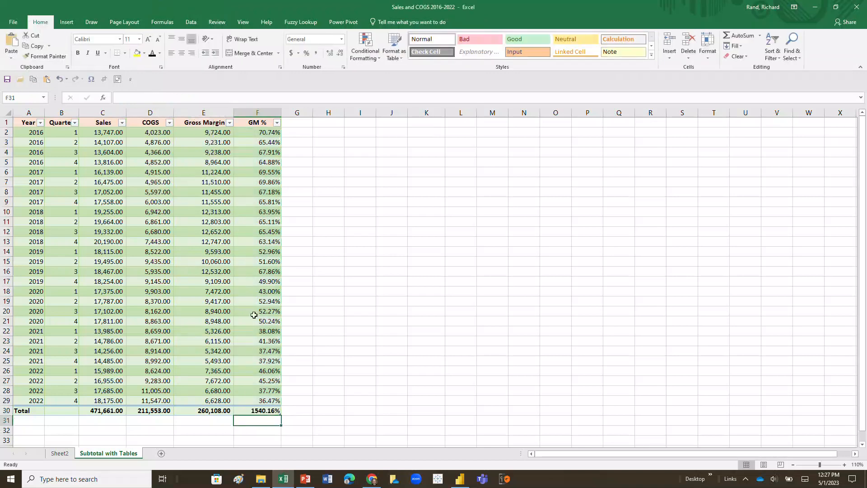
Step: Switch the GM % total to Average and compare its SUBTOTAL function number with the Gross Margin total's
left_click(274, 410)
left_click(285, 410)
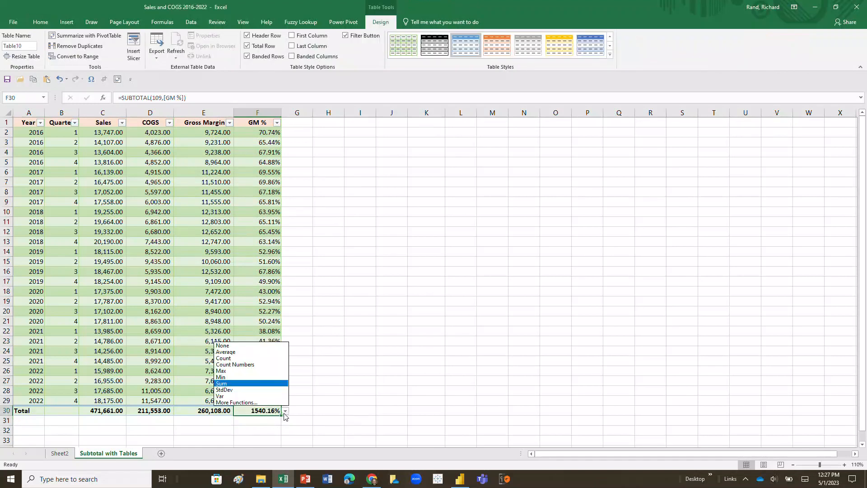
left_click(259, 352)
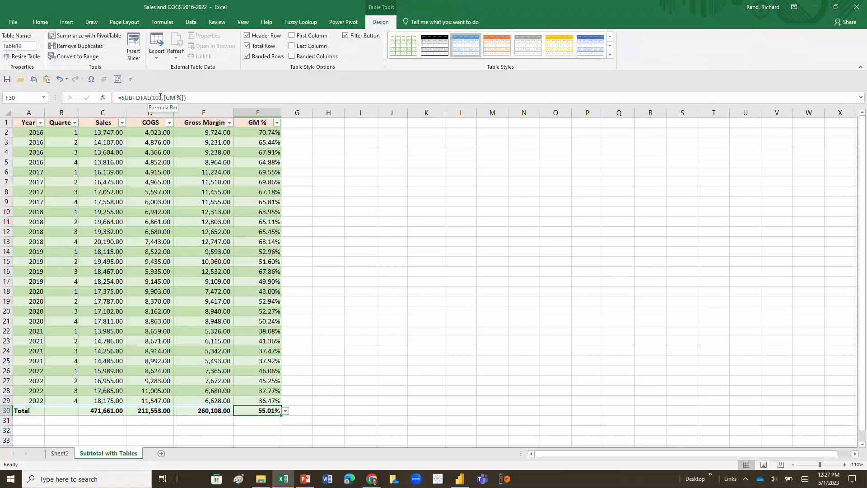
left_click(195, 412)
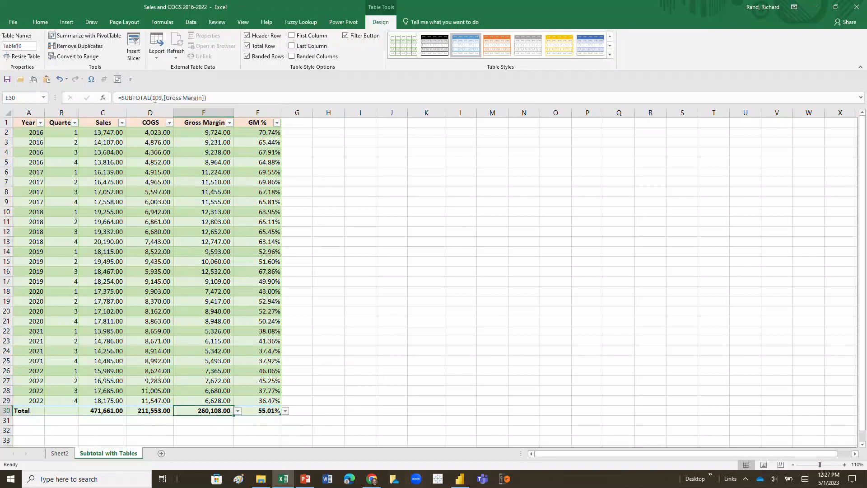
left_click(271, 412)
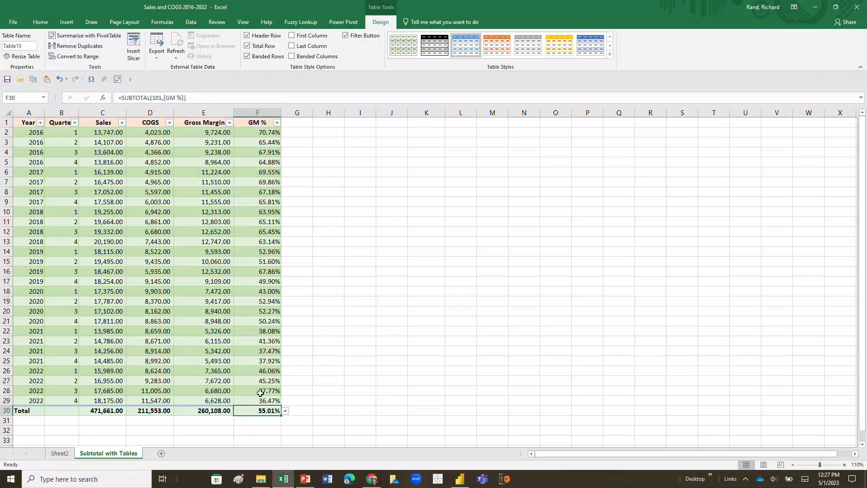
Step: Change the SUBTOTAL function number in the GM % total to 1, inspect the cell, and set it back to 101
left_click(159, 98)
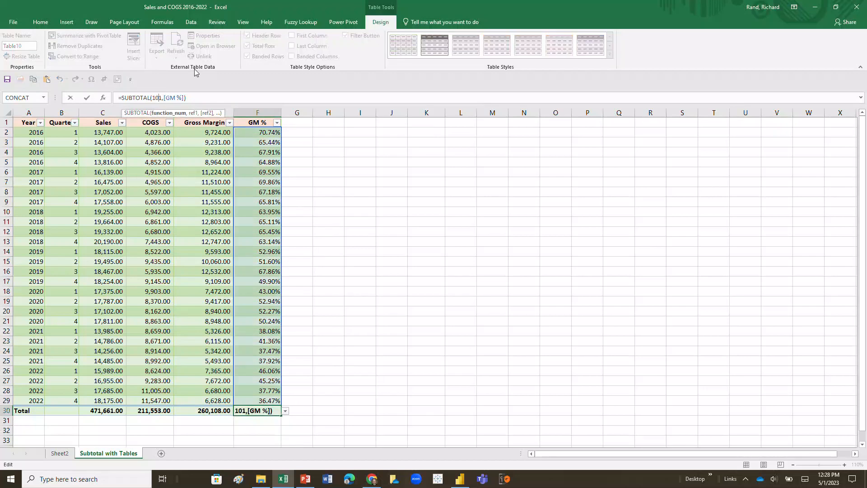
key("BackSpace")
key("BackSpace")
key("Return")
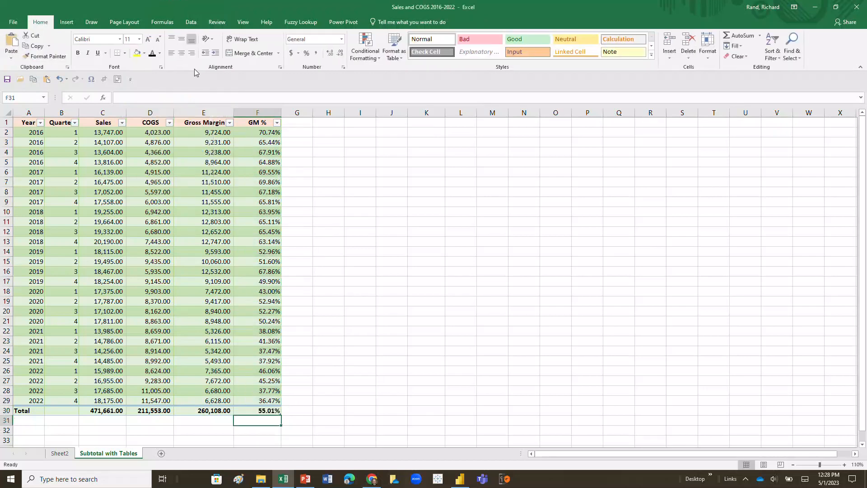
left_click(257, 408)
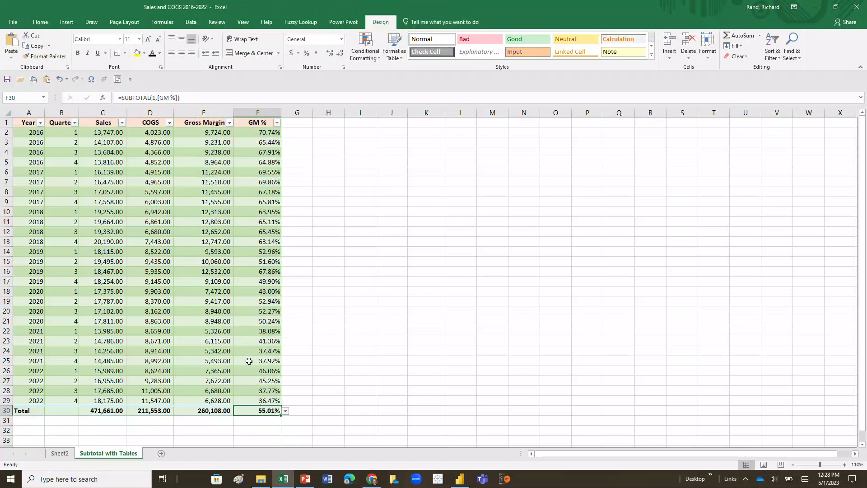
left_click(154, 97)
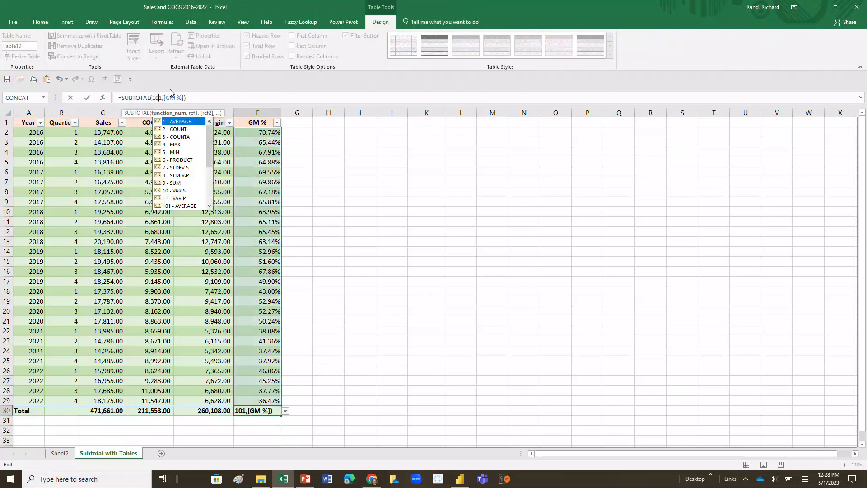
left_click(256, 184)
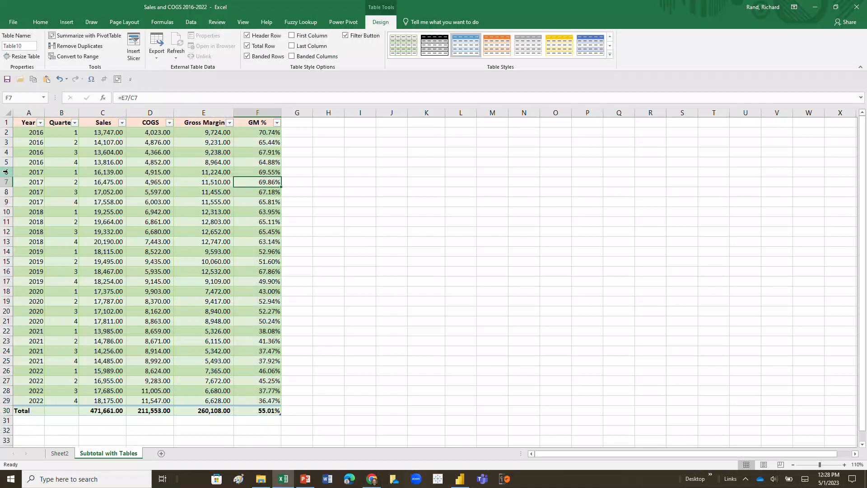
Step: Hide rows 6 through 29, leaving the 2016 quarters and the Total row
left_click_drag(6, 172, 2, 400)
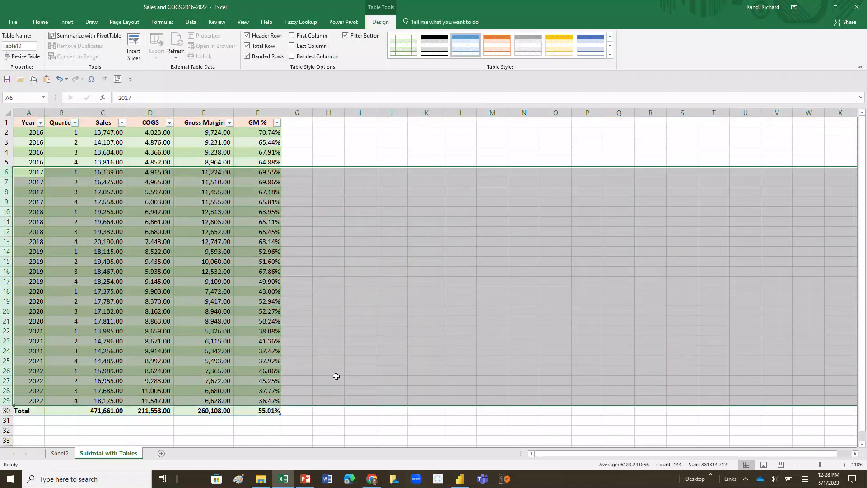
right_click(29, 233)
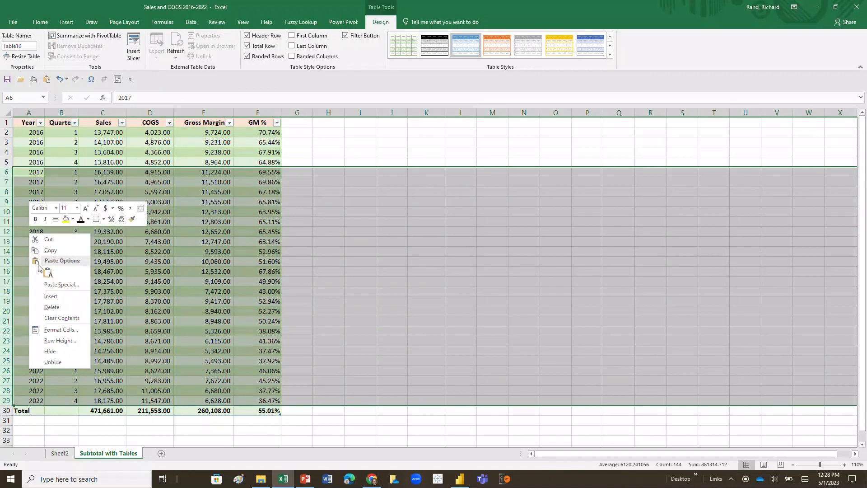
left_click(50, 351)
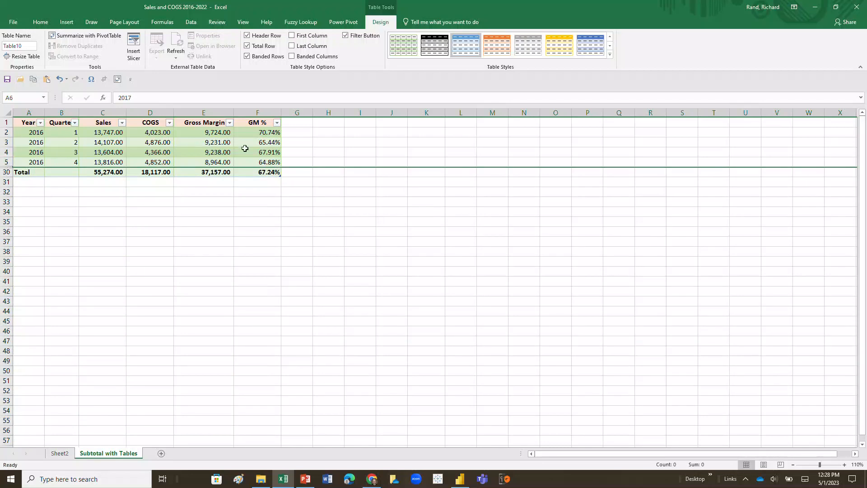
Step: Set the SUBTOTAL function number in the GM % total to 1 with the rows hidden
left_click(261, 174)
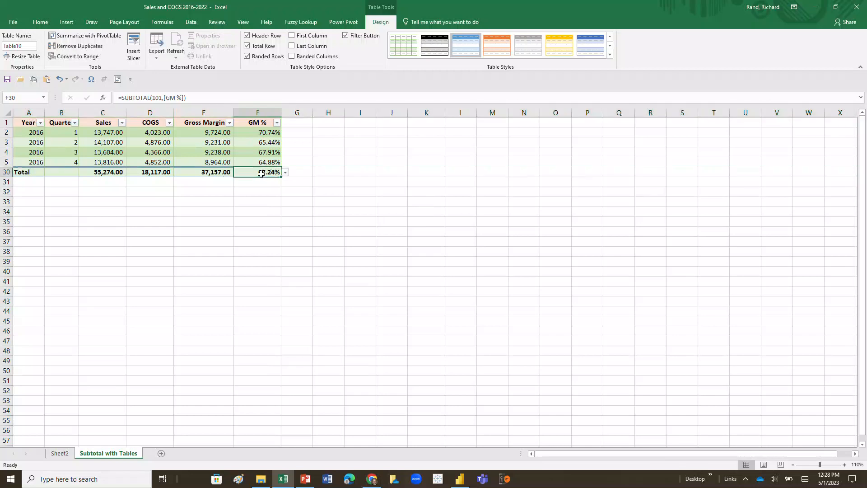
left_click(157, 97)
key("BackSpace")
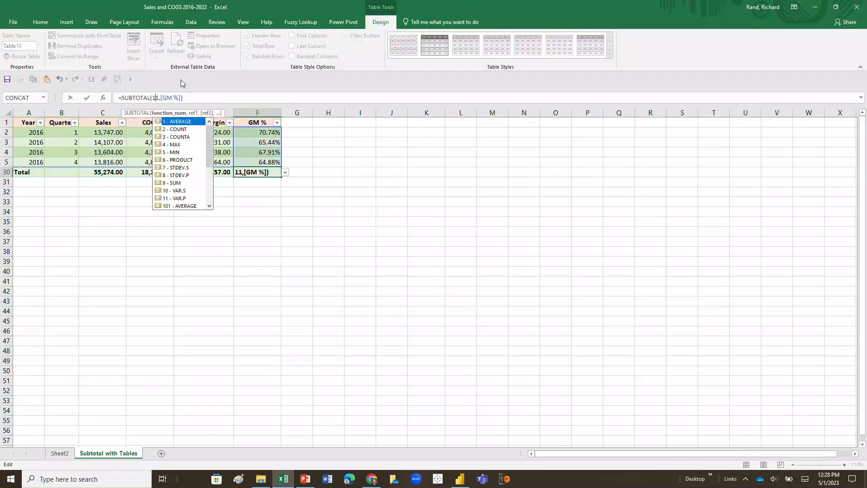
key("Return")
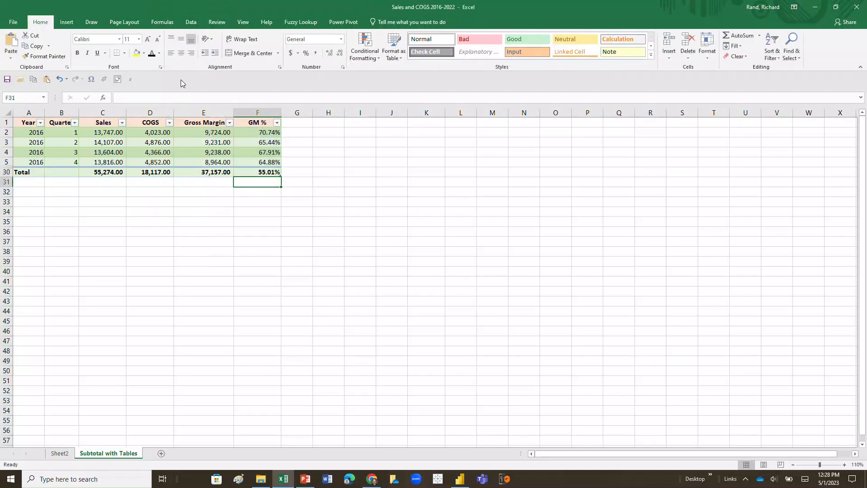
Step: Set the SUBTOTAL function number in the GM % total to 101 while rows 6 through 29 are hidden
left_click(265, 172)
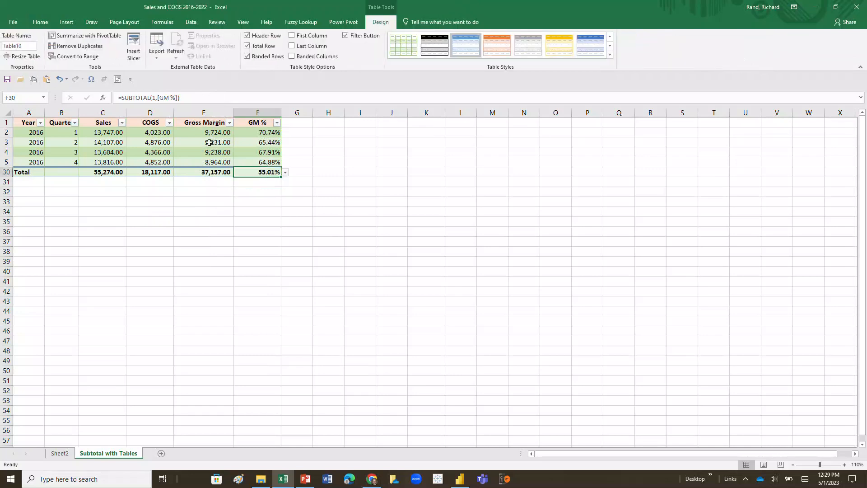
left_click(156, 98)
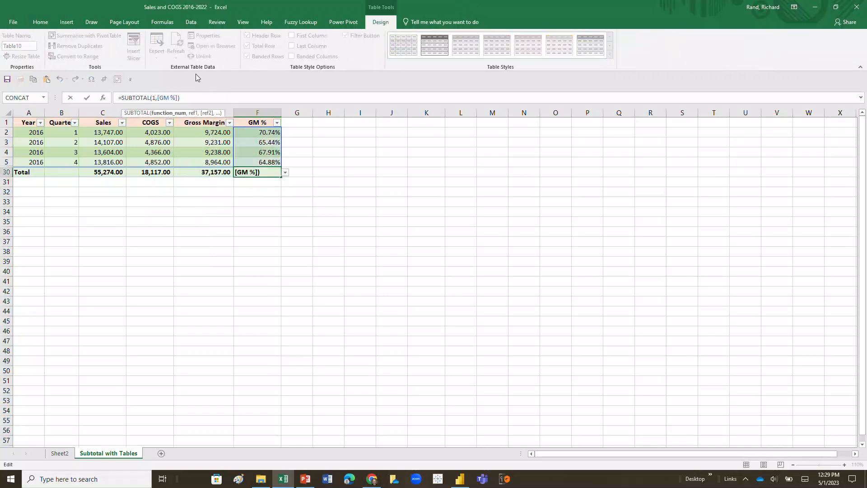
type("01")
key("Return")
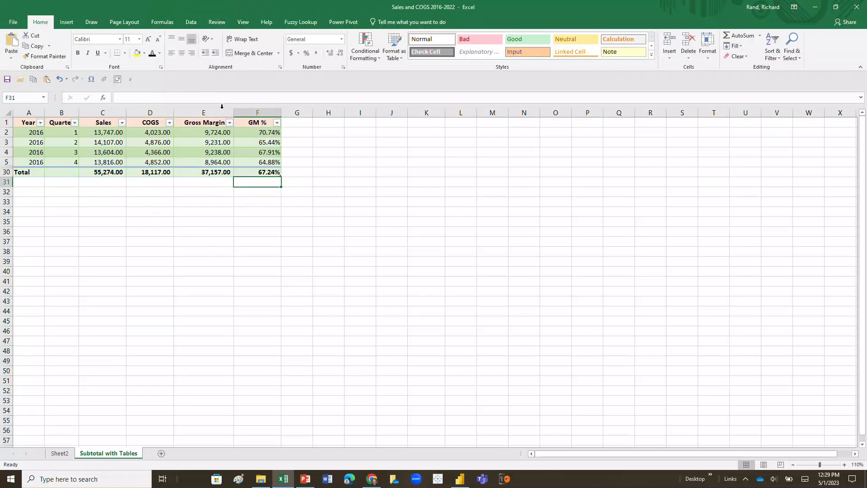
Step: Unhide rows 6 through 29 between the 2016 quarters and the Total row
left_click_drag(8, 129, 10, 171)
double_click(7, 125)
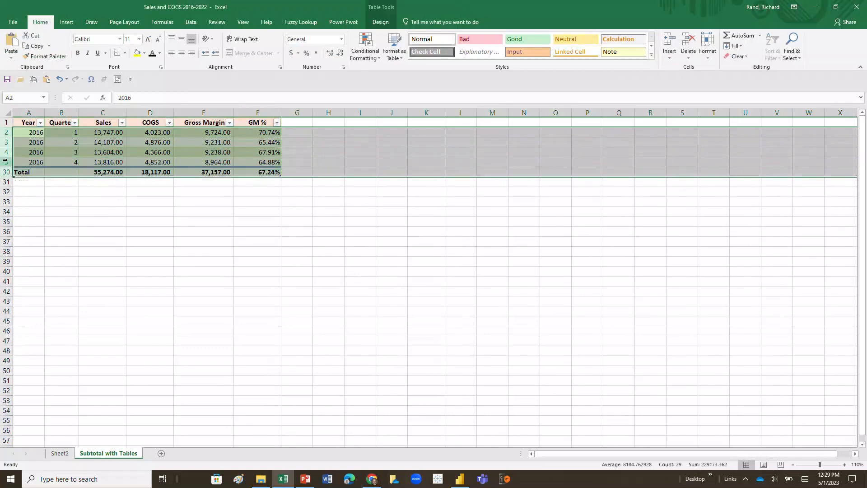
right_click(9, 161)
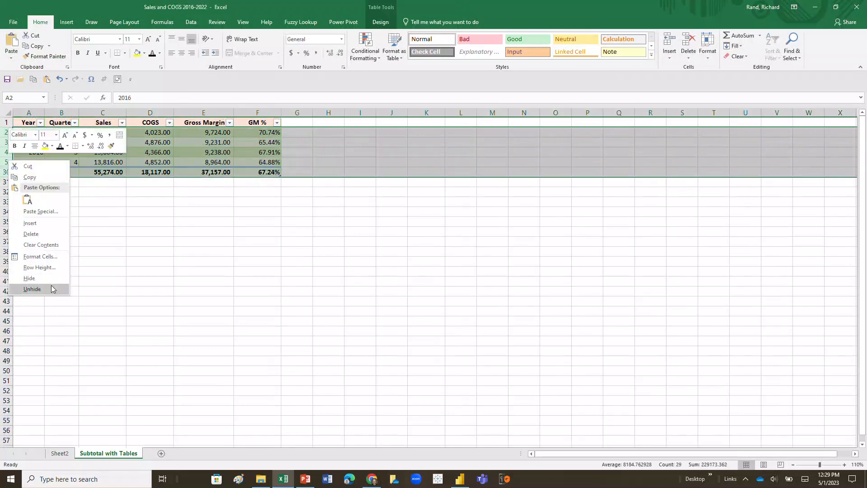
left_click(31, 289)
left_click(217, 222)
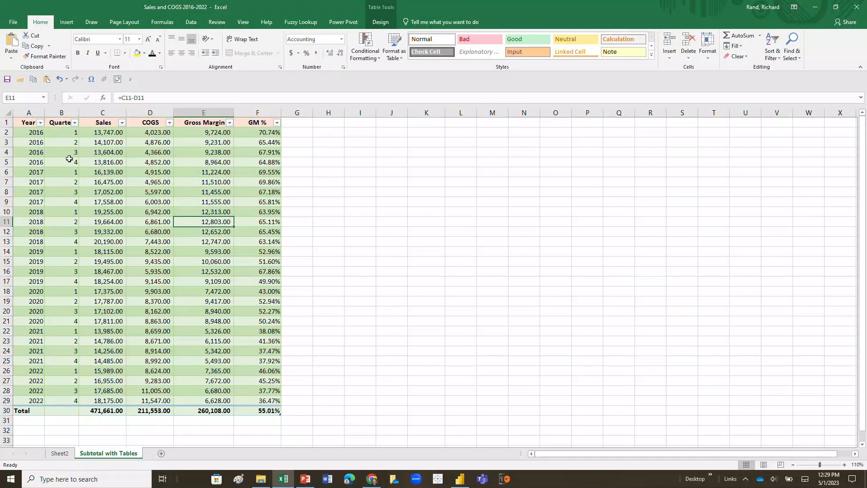
Step: Filter the table's Year column to show only 2016
left_click(40, 123)
mouse_move(64, 187)
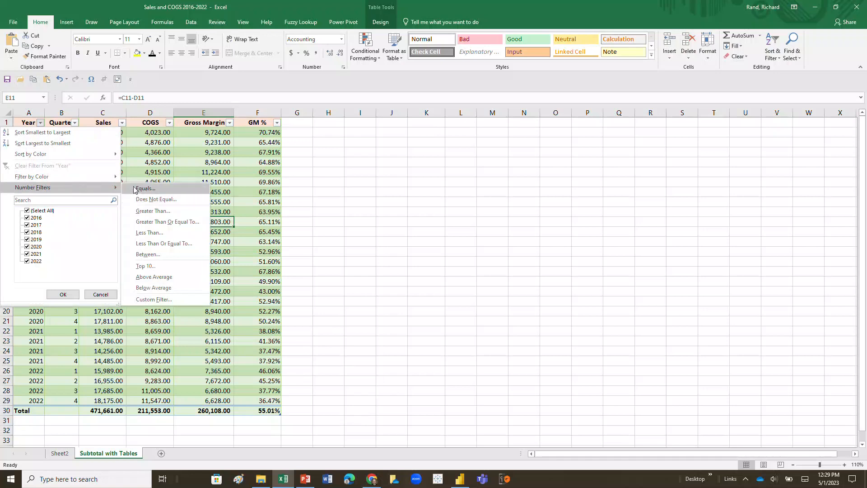
left_click(27, 211)
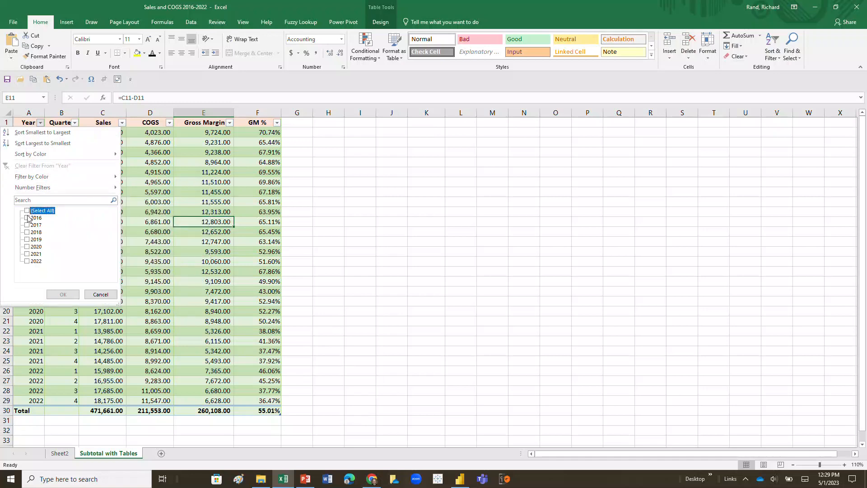
left_click(27, 218)
left_click(64, 294)
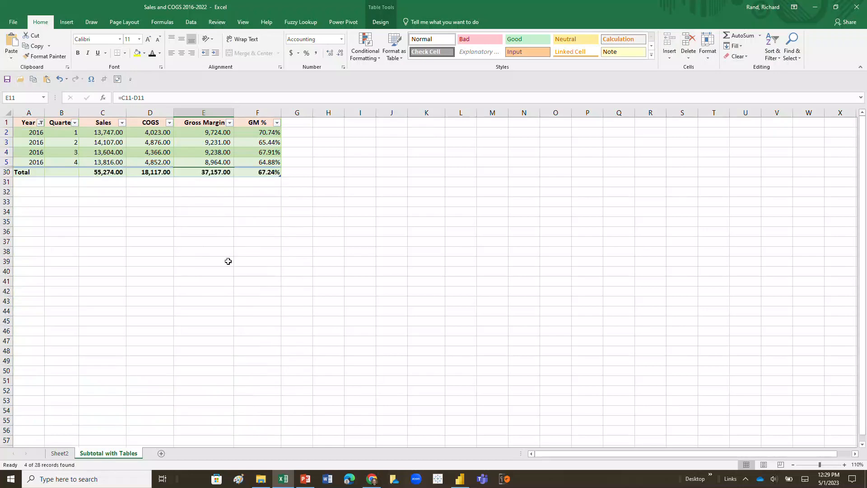
Step: Switch the Year filter from 2016 to only 2017
left_click(41, 123)
left_click(28, 225)
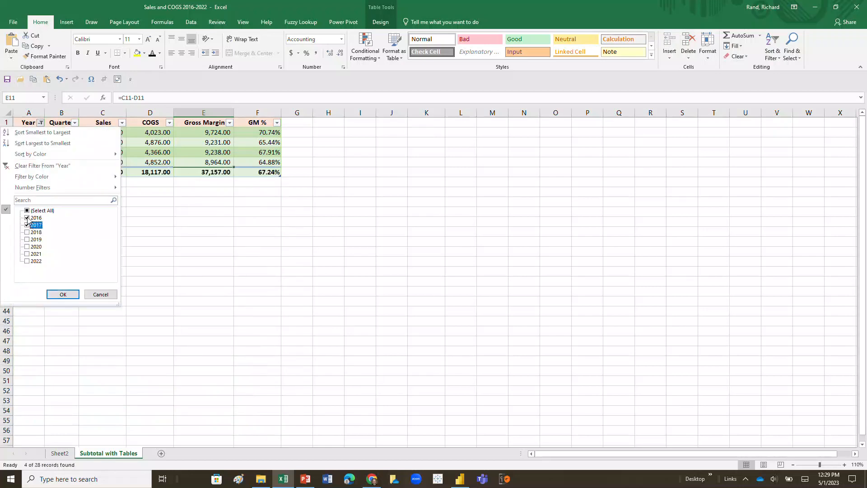
left_click(27, 217)
left_click(70, 294)
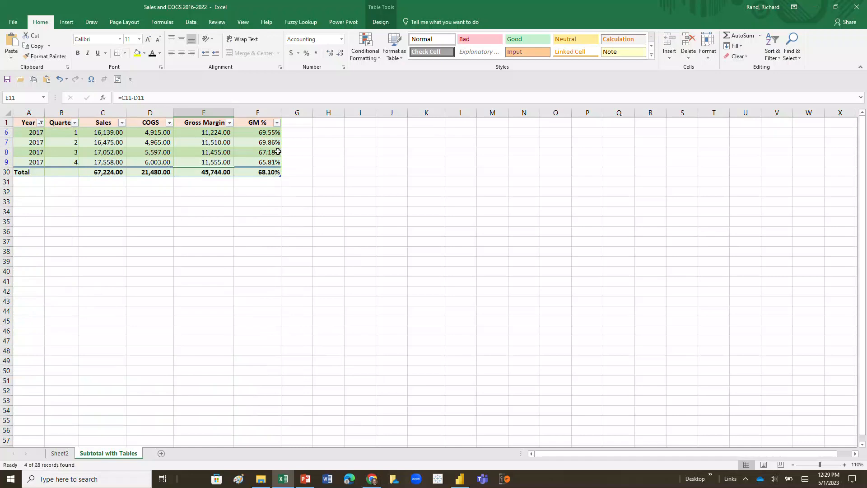
Step: Change the Year filter to include 2018 through 2022 and exclude 2016 and 2017
left_click(41, 122)
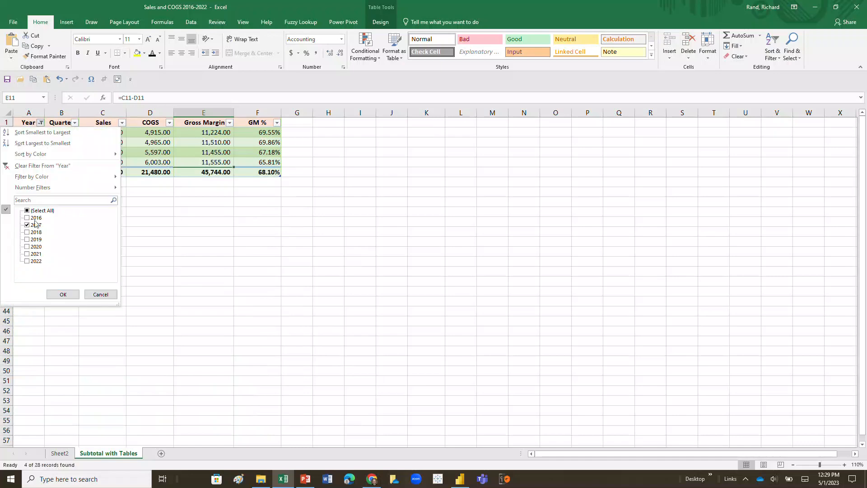
left_click(27, 261)
left_click(27, 247)
double_click(28, 254)
left_click(27, 239)
left_click(27, 233)
left_click(27, 221)
left_click(27, 218)
left_click(27, 225)
left_click(62, 295)
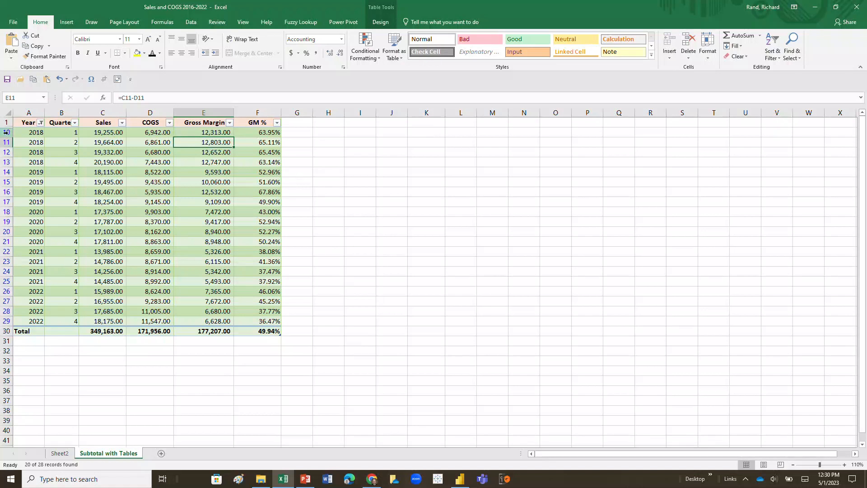
Step: Reselect all years in the Year filter and apply it to the table
left_click(40, 122)
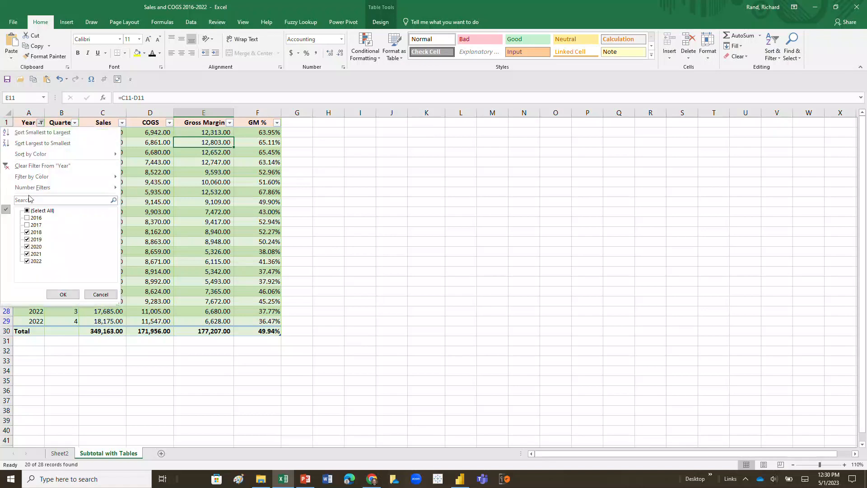
left_click(27, 211)
left_click(63, 294)
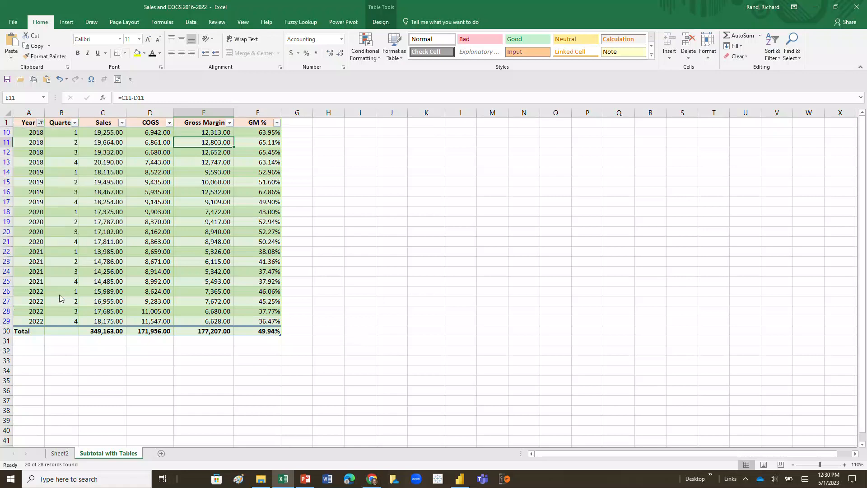